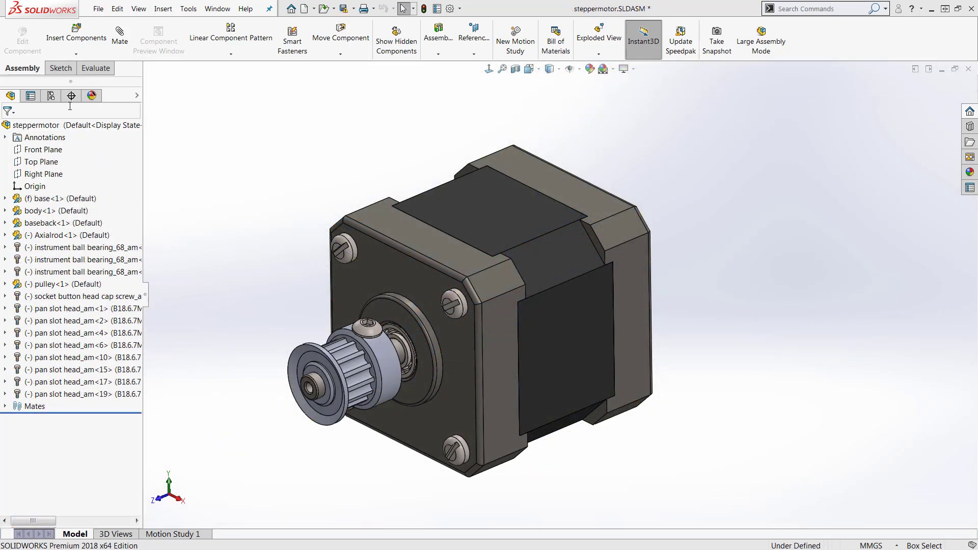
# Activate the Default_speedpak configuration of the steppermotor assembly and return to its component tree.
pyautogui.click(50, 95)
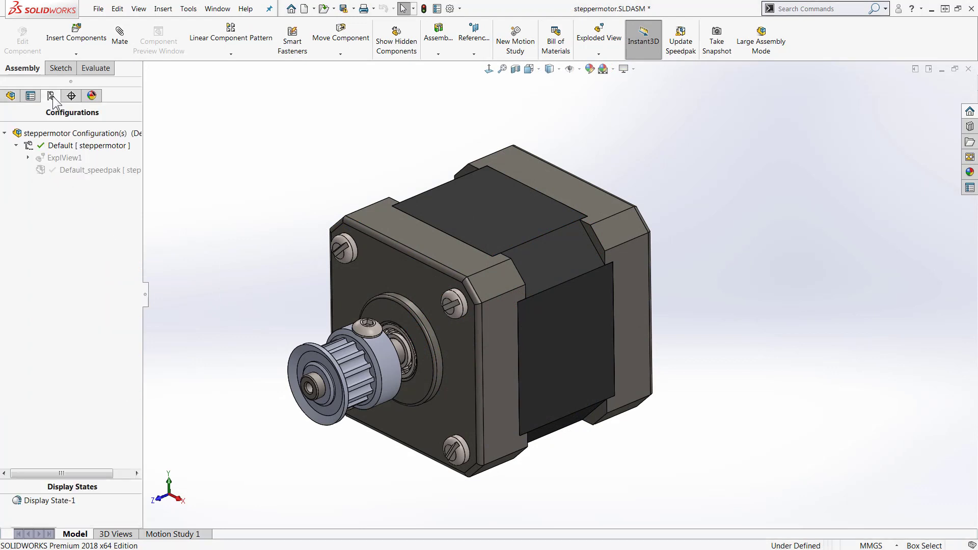
pyautogui.doubleClick(75, 170)
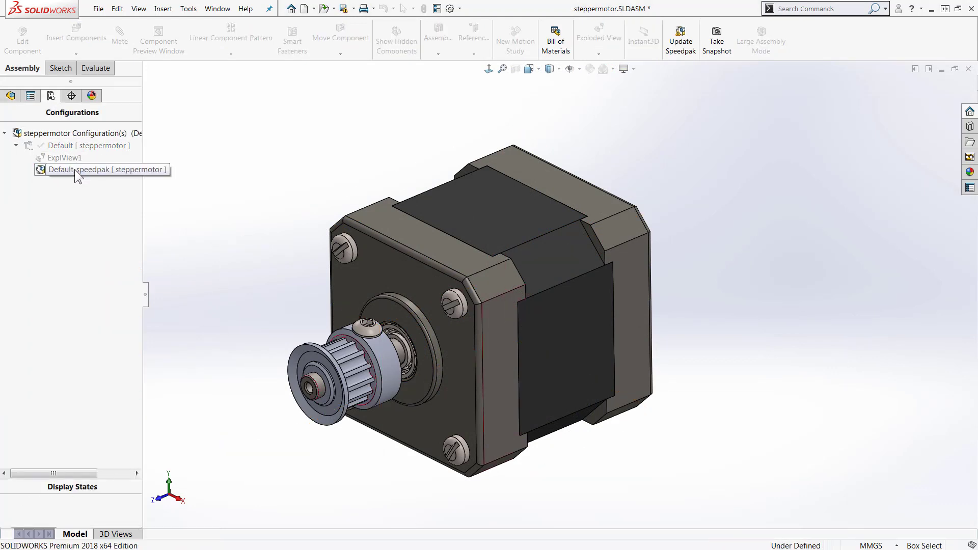
pyautogui.click(11, 95)
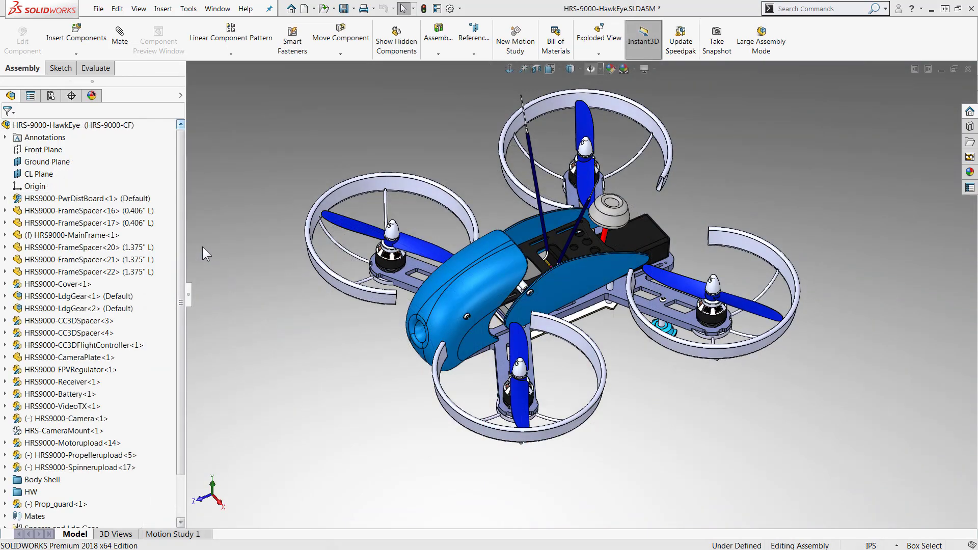
# Open the HRS9000-LdgGear subassembly from the front landing leg of the HRS-9000-HawkEye drone.
pyautogui.moveTo(365, 342); pyautogui.dragTo(370, 241, button='middle')
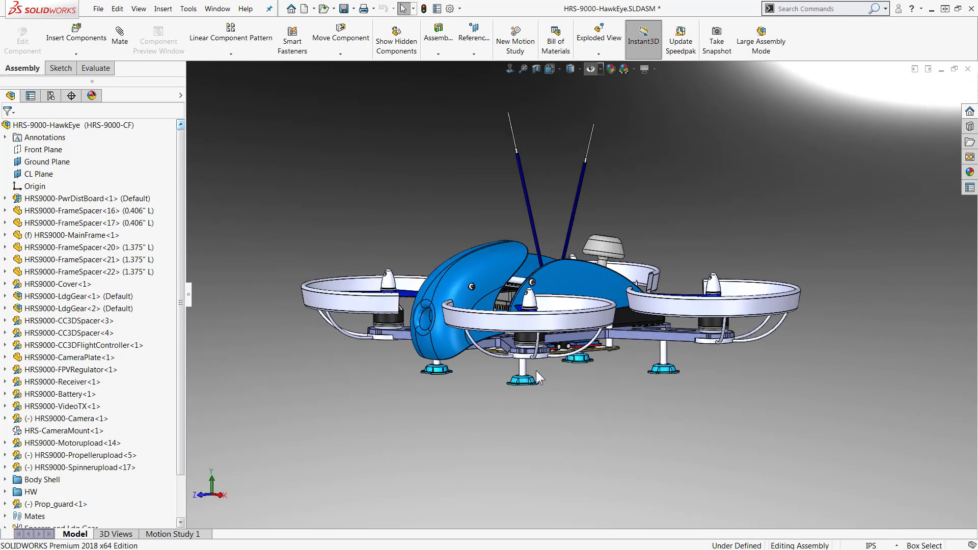
pyautogui.scroll(-8, 533, 366)
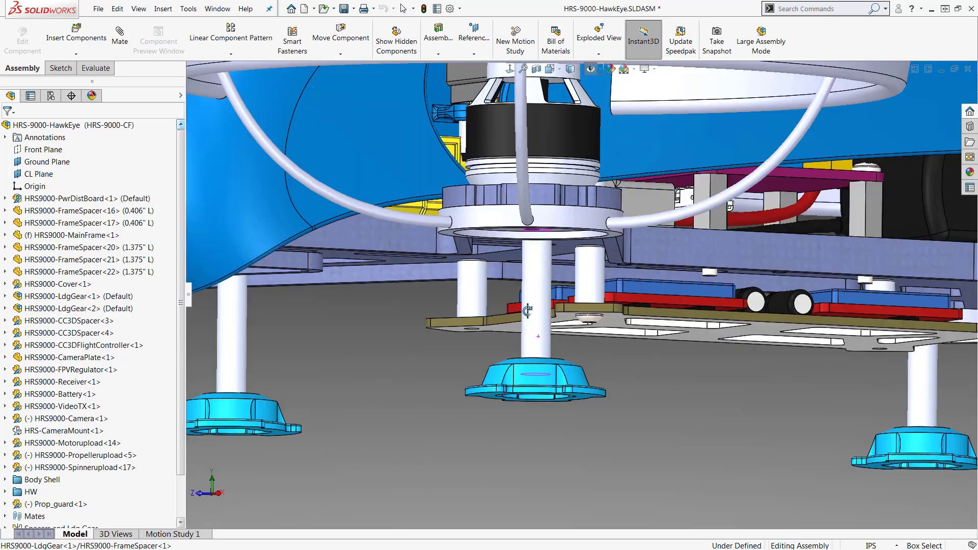
pyautogui.moveTo(527, 311); pyautogui.dragTo(532, 323, button='middle')
pyautogui.click(532, 322)
pyautogui.click(571, 258)
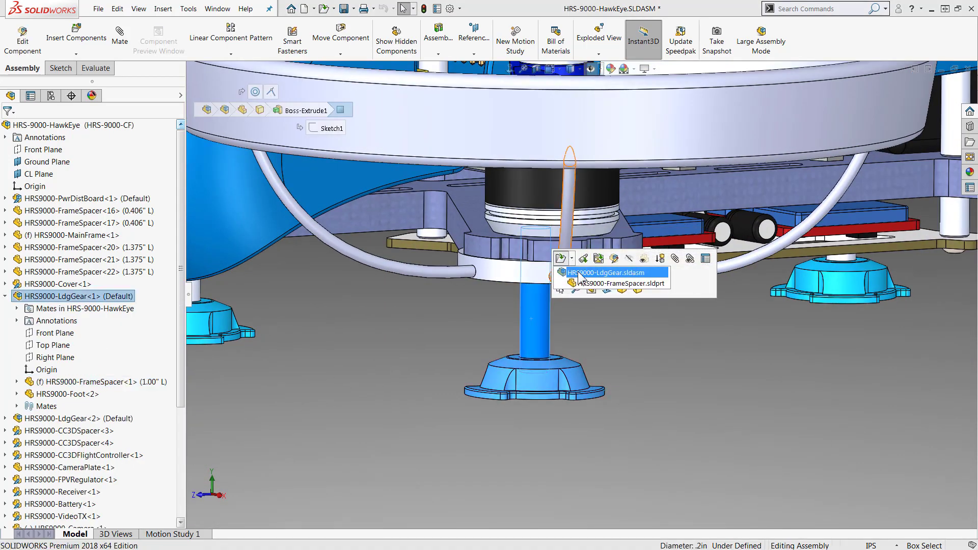
pyautogui.click(579, 273)
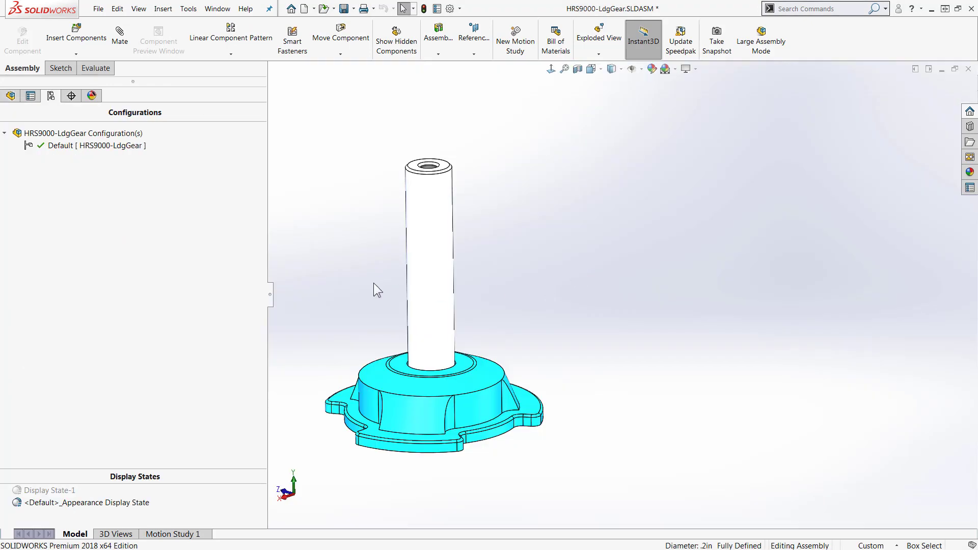
# Add a SpeedPak to the landing gear's Default configuration, including only the spacer's outer cylindrical face and its top face.
pyautogui.rightClick(68, 143)
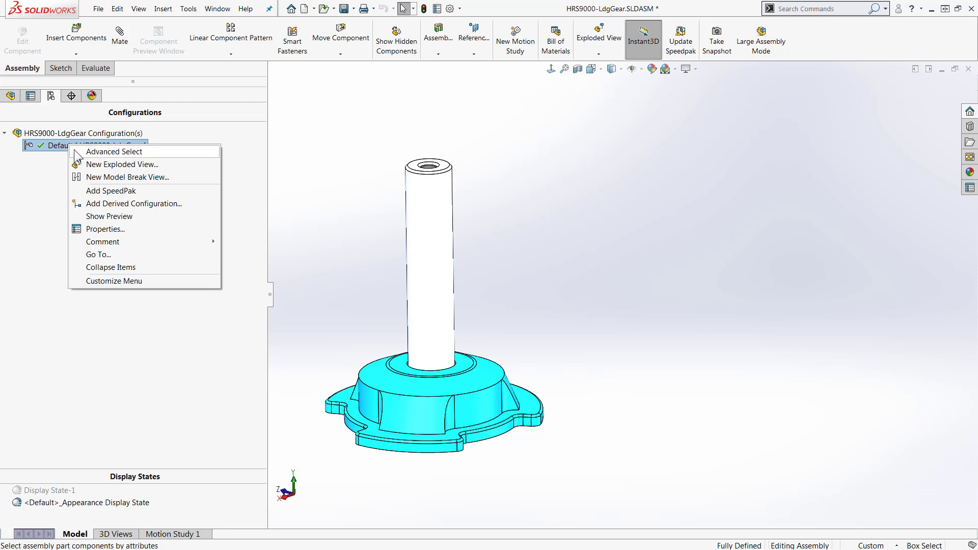
pyautogui.click(98, 191)
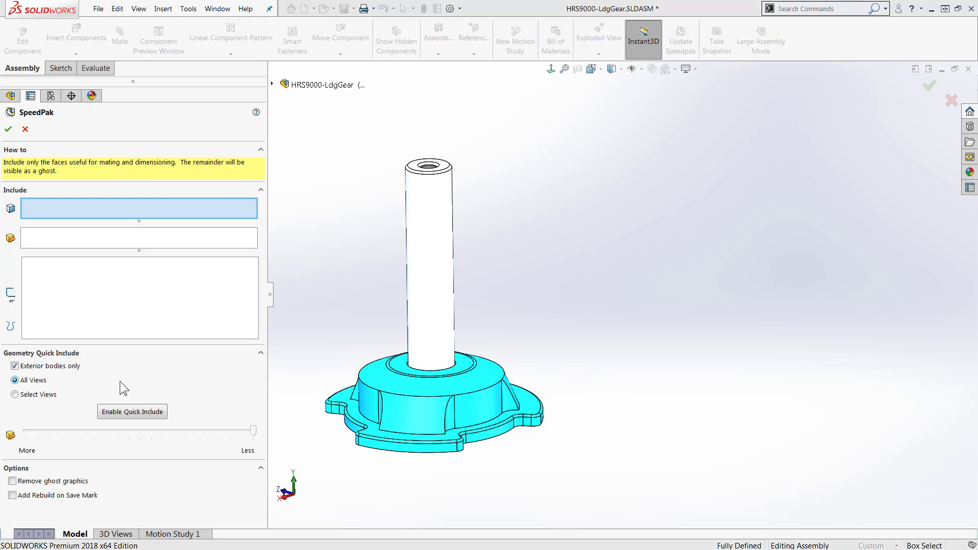
pyautogui.click(431, 230)
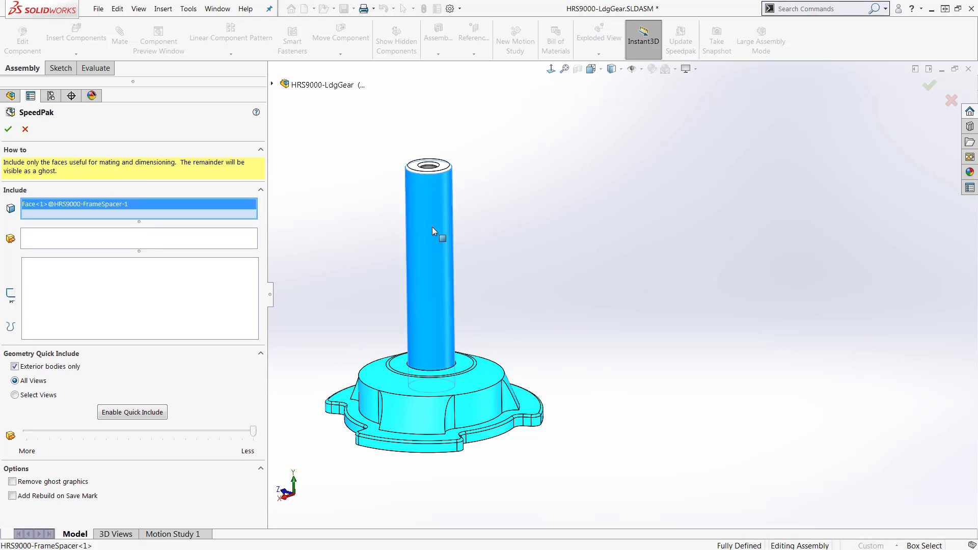
pyautogui.click(447, 170)
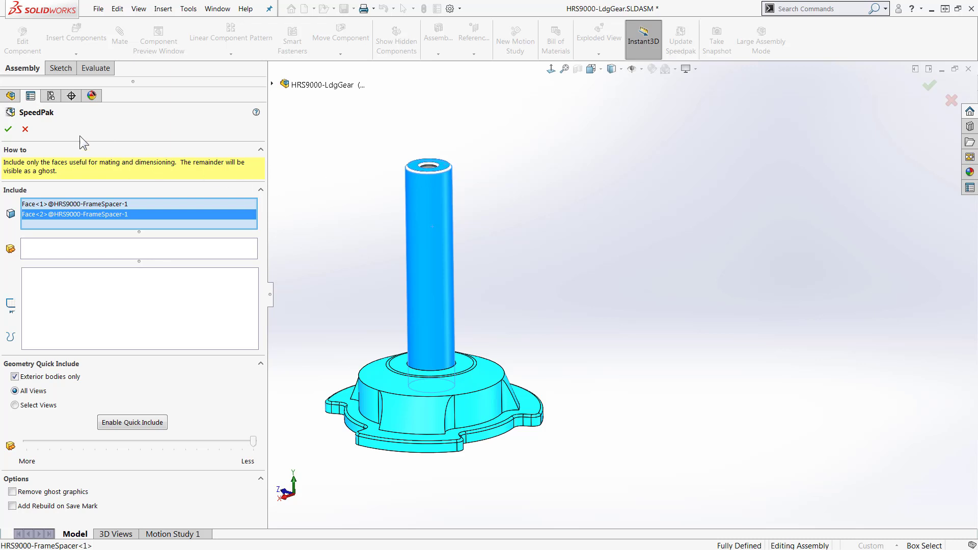
pyautogui.click(9, 130)
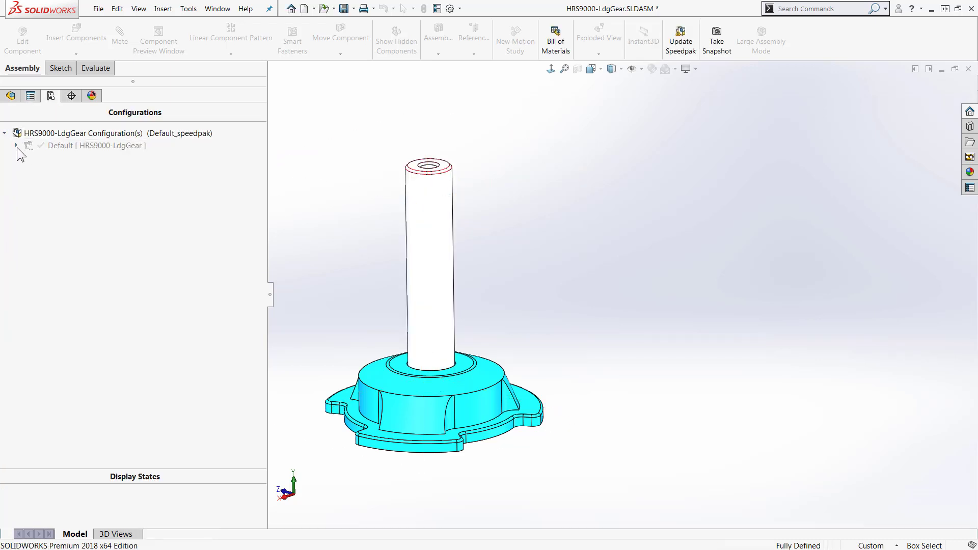
pyautogui.click(17, 146)
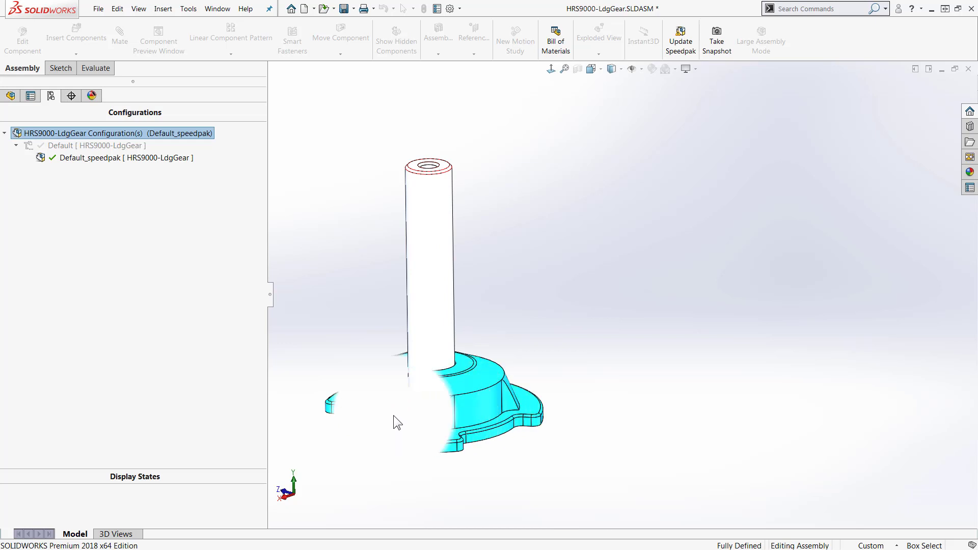
# Return to the HRS-9000-HawkEye assembly and set HRS9000-LdgGear<1> to the Default_speedpak configuration.
pyautogui.hotkey('ctrl', 'Tab')
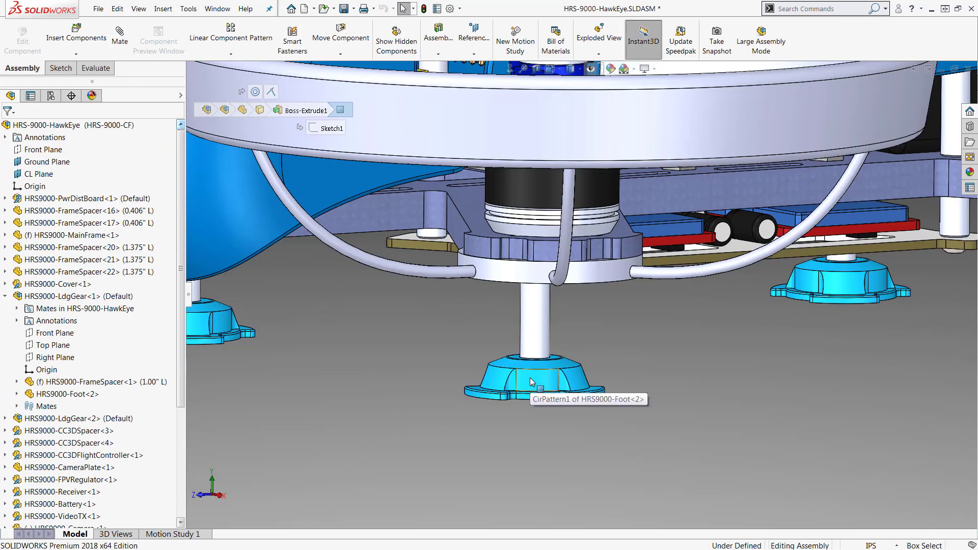
pyautogui.click(530, 382)
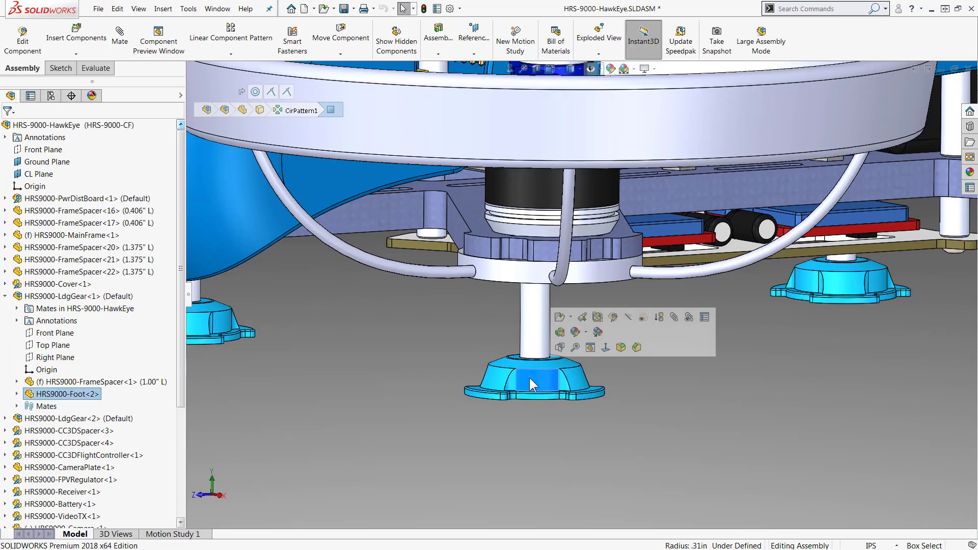
pyautogui.click(72, 296)
pyautogui.click(101, 249)
pyautogui.click(102, 269)
pyautogui.rightClick(101, 272)
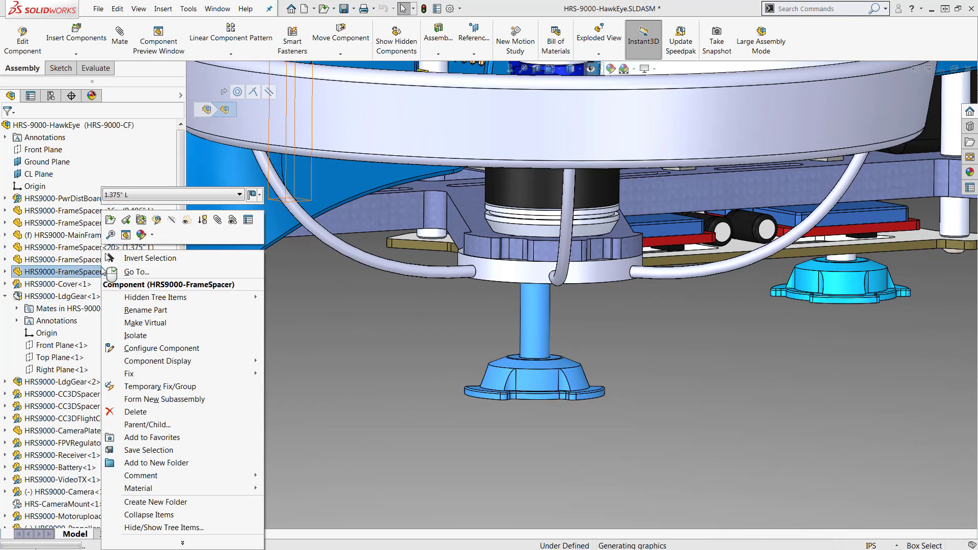
pyautogui.click(75, 298)
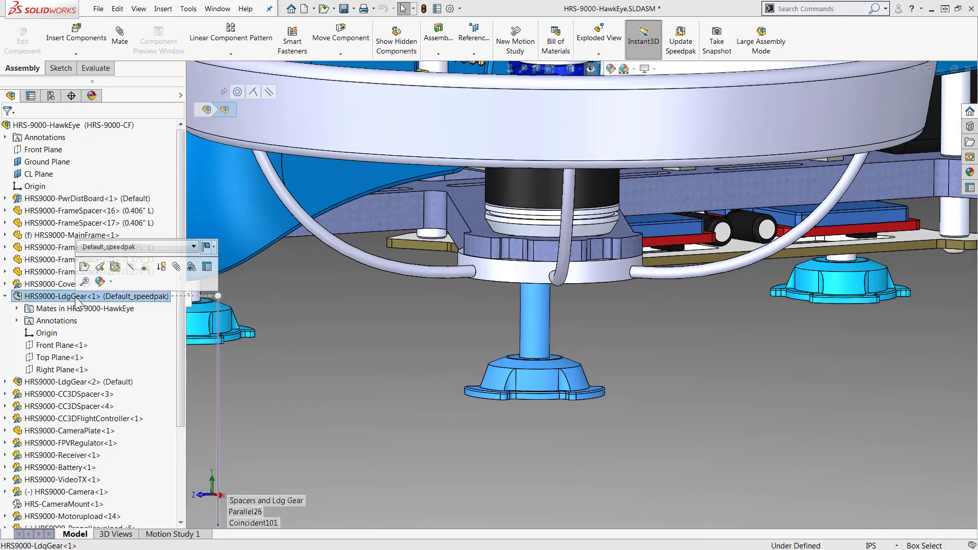
# Set the second landing gear, HRS9000-LdgGear<2>, to the Default_speedpak configuration.
pyautogui.click(66, 382)
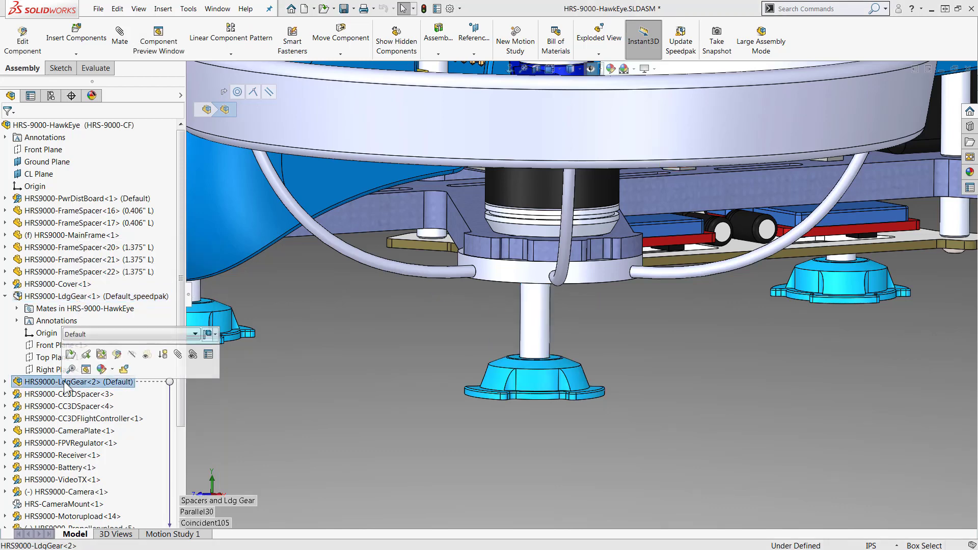
pyautogui.click(89, 335)
pyautogui.click(87, 354)
pyautogui.rightClick(82, 346)
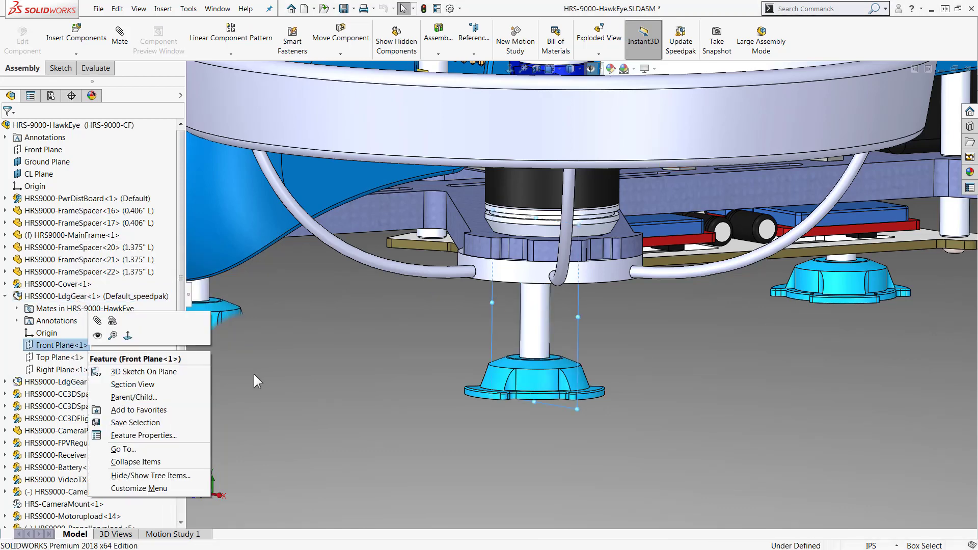
pyautogui.click(254, 374)
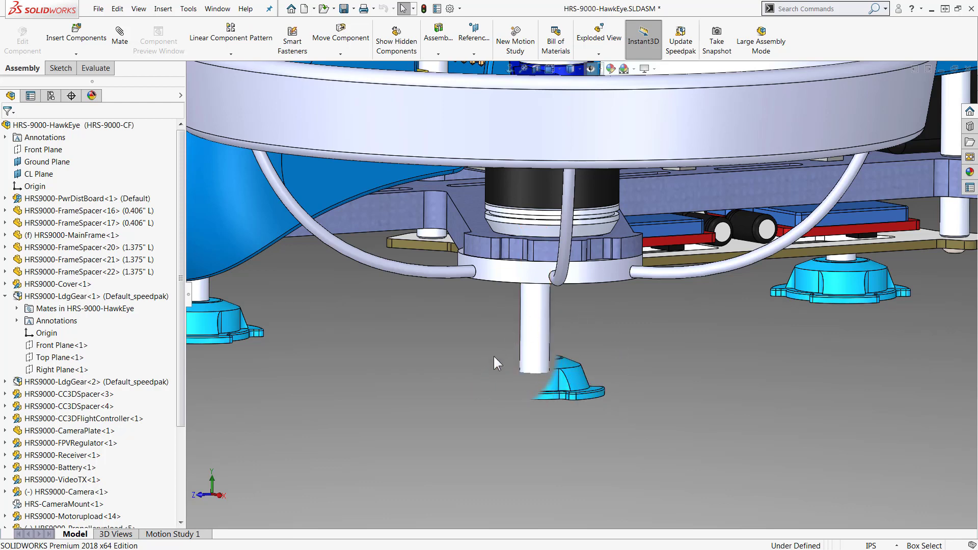
# Examine the selectable spacer face of HRS9000-LdgGear<1> and the geometry referenced by its assembly mates.
pyautogui.click(536, 345)
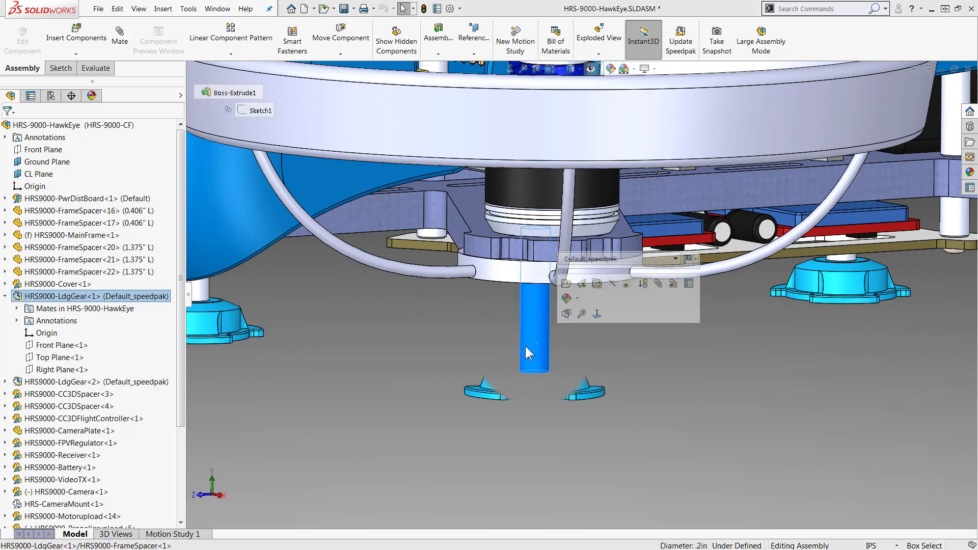
pyautogui.click(121, 296)
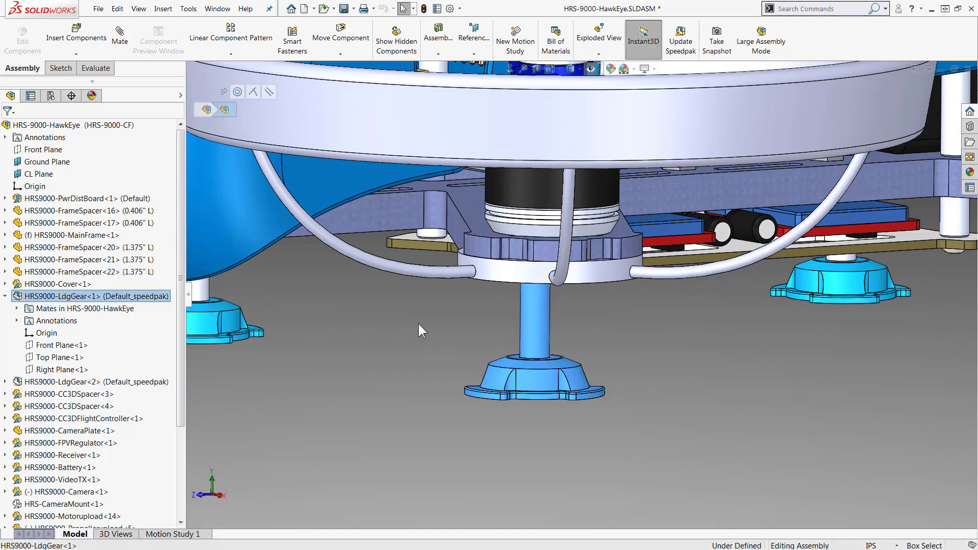
pyautogui.scroll(4, 417, 322)
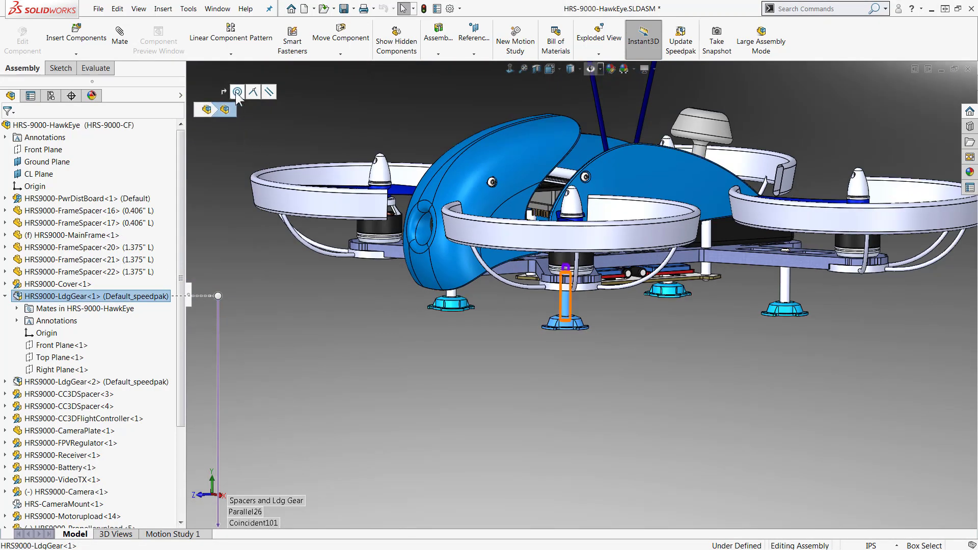
pyautogui.click(252, 92)
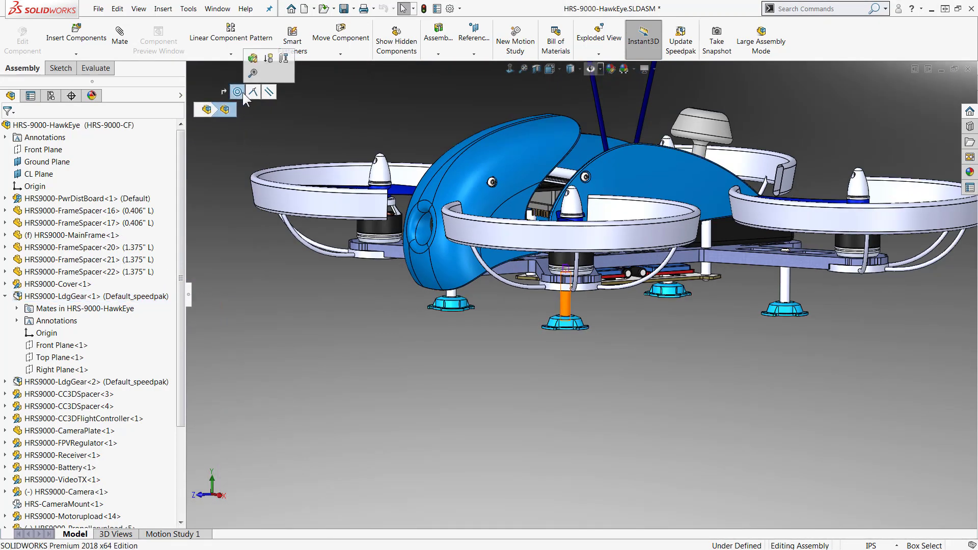
pyautogui.click(269, 92)
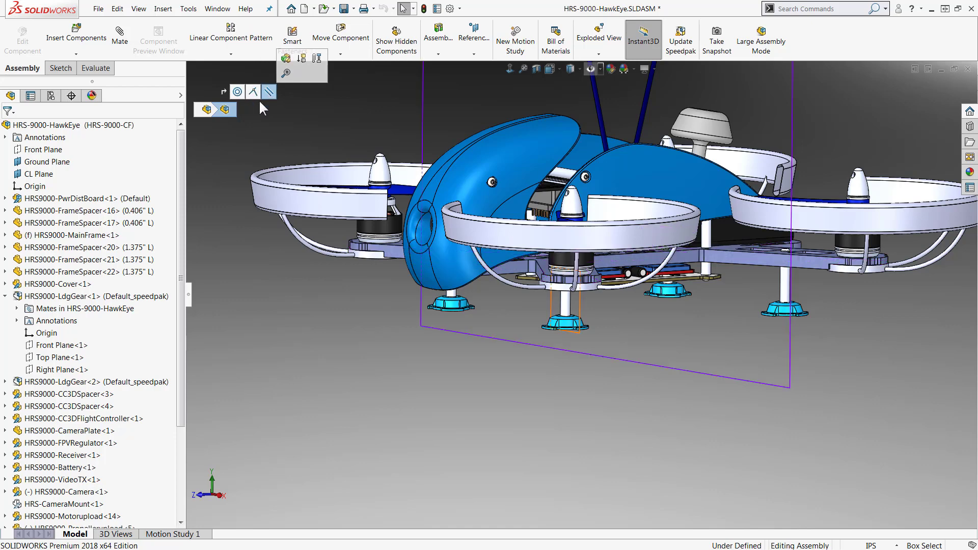
pyautogui.moveTo(84, 351)
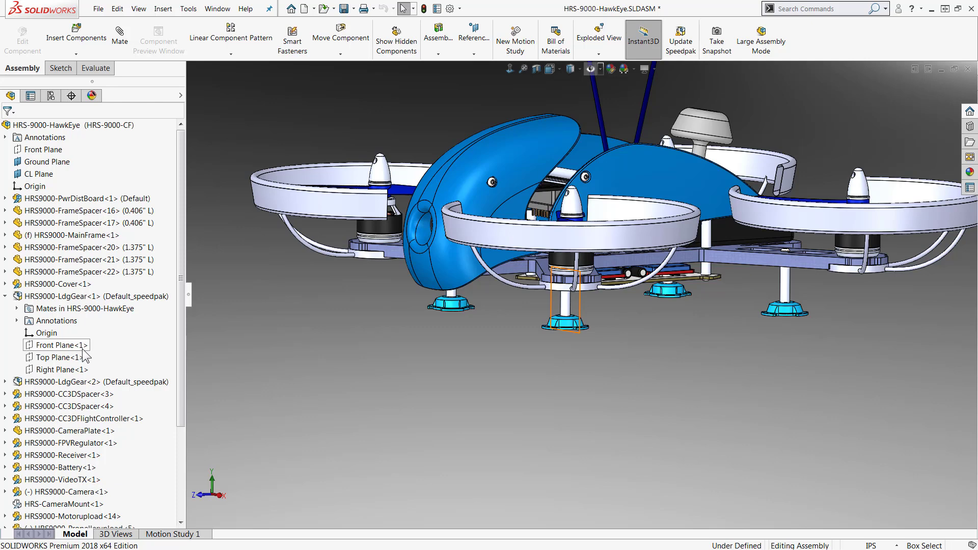
# Create a mated SpeedPak for the HRS9000-PwrDistBoard subassembly and inspect the board beneath the drone's frame.
pyautogui.rightClick(113, 198)
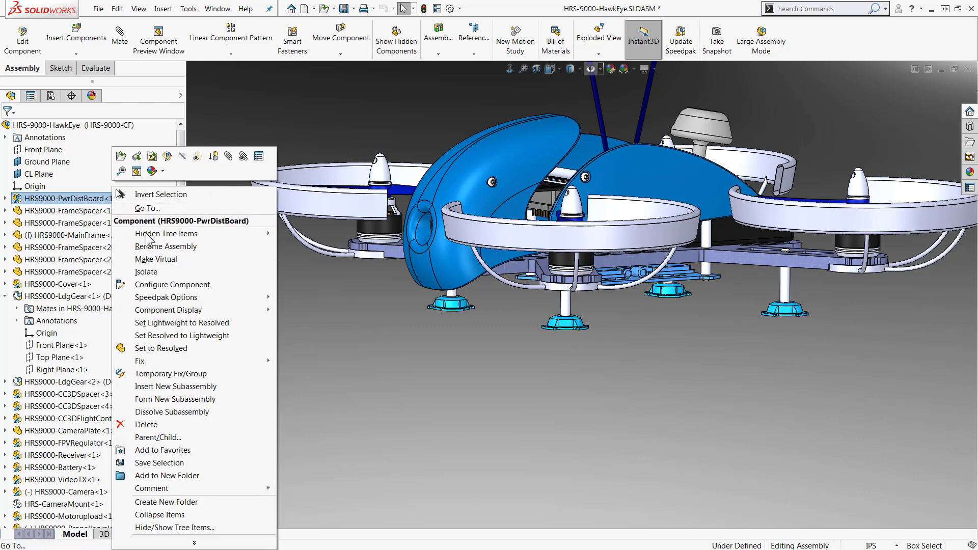
pyautogui.moveTo(186, 302)
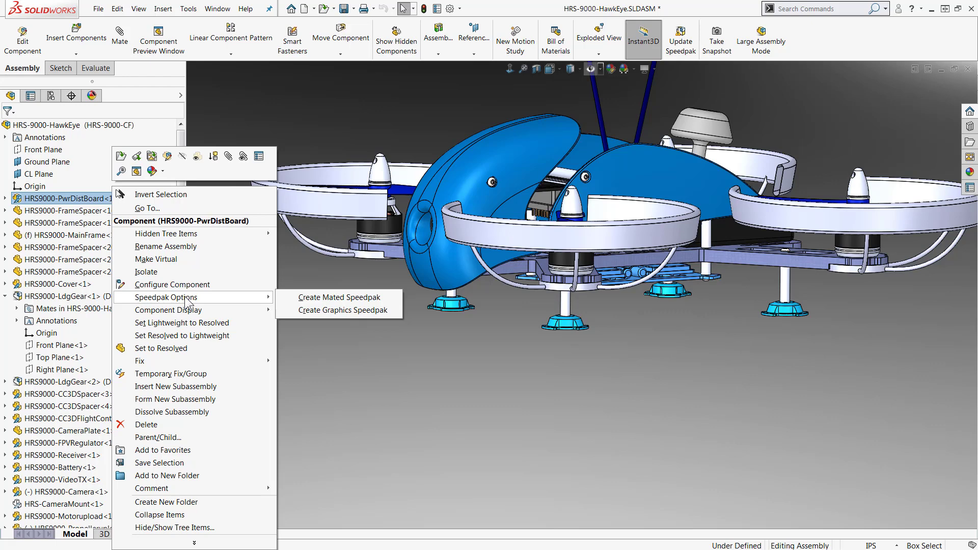
pyautogui.click(318, 298)
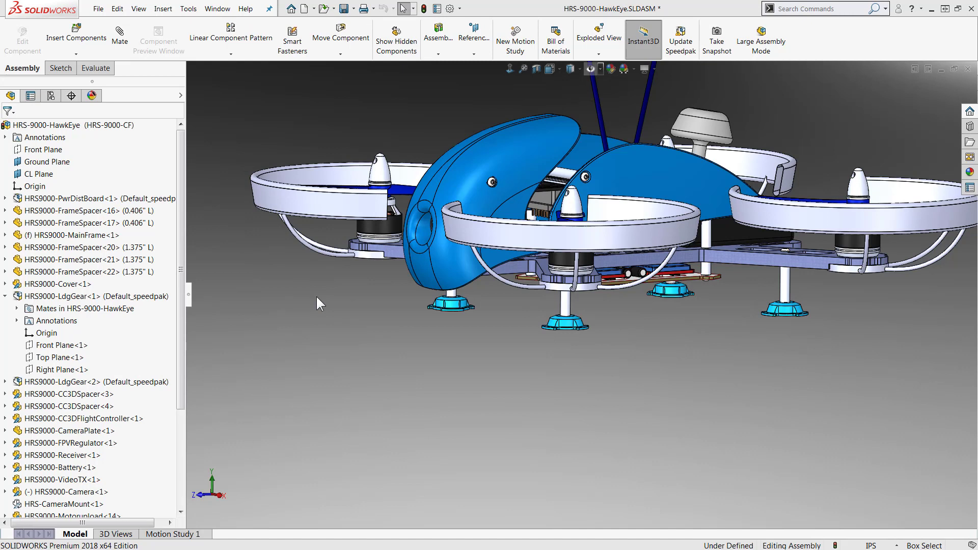
pyautogui.moveTo(110, 202)
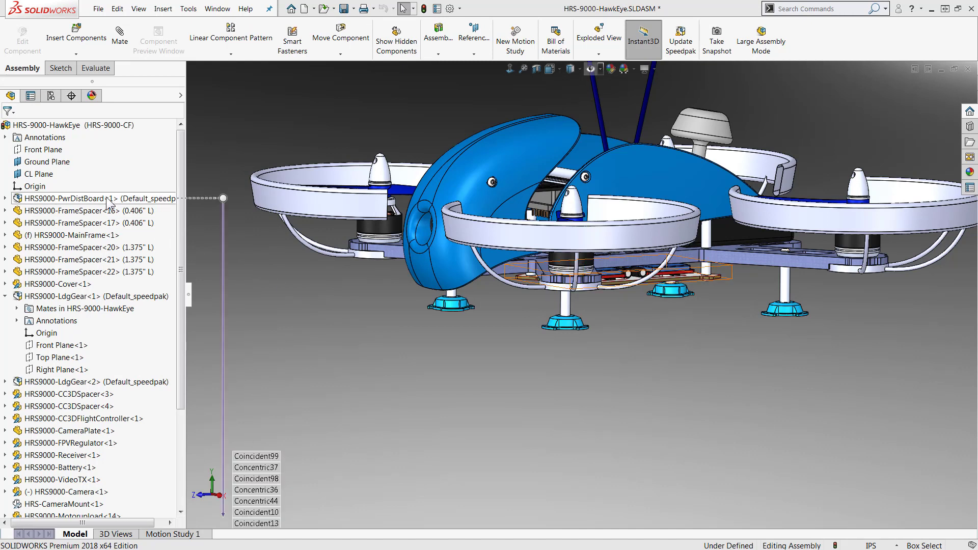
pyautogui.click(657, 278)
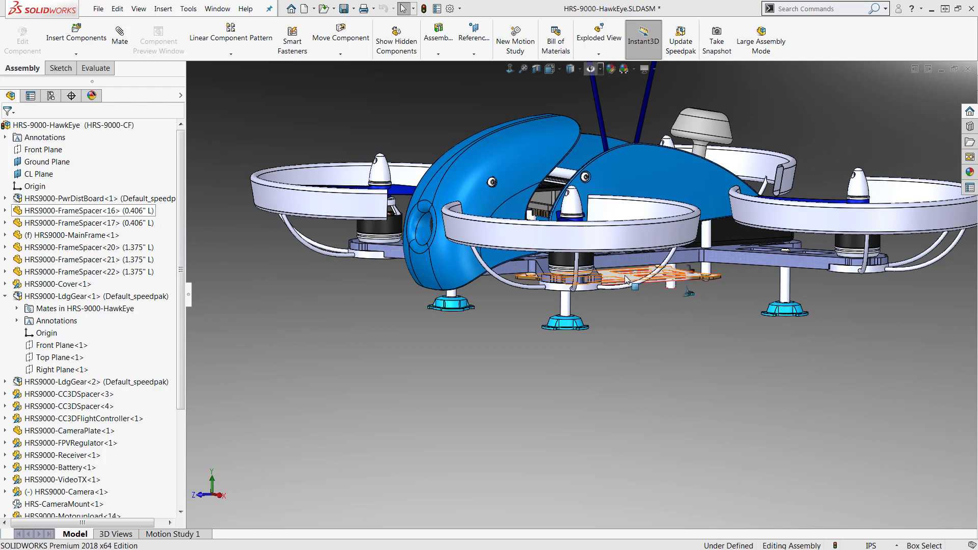
pyautogui.moveTo(657, 278); pyautogui.dragTo(605, 279, button='middle')
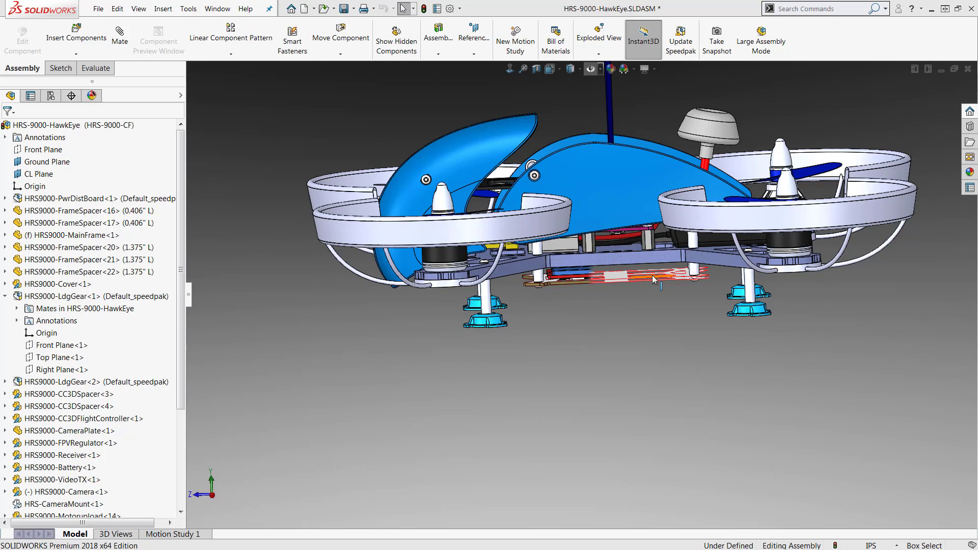
# Review the SpeedPak options for HRS9000-PwrDistBoard without applying any, and switch back to the HRS9000-LdgGear assembly.
pyautogui.rightClick(147, 201)
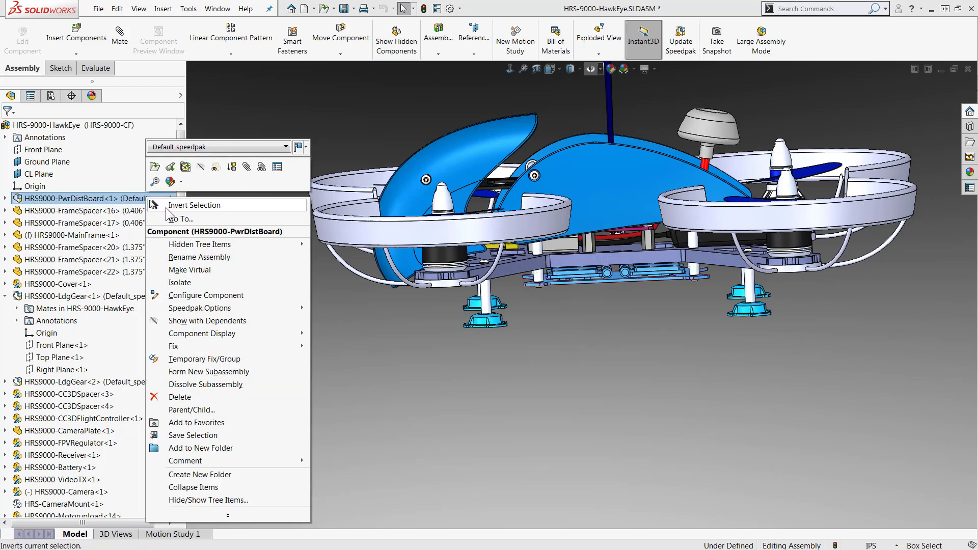
pyautogui.moveTo(211, 312)
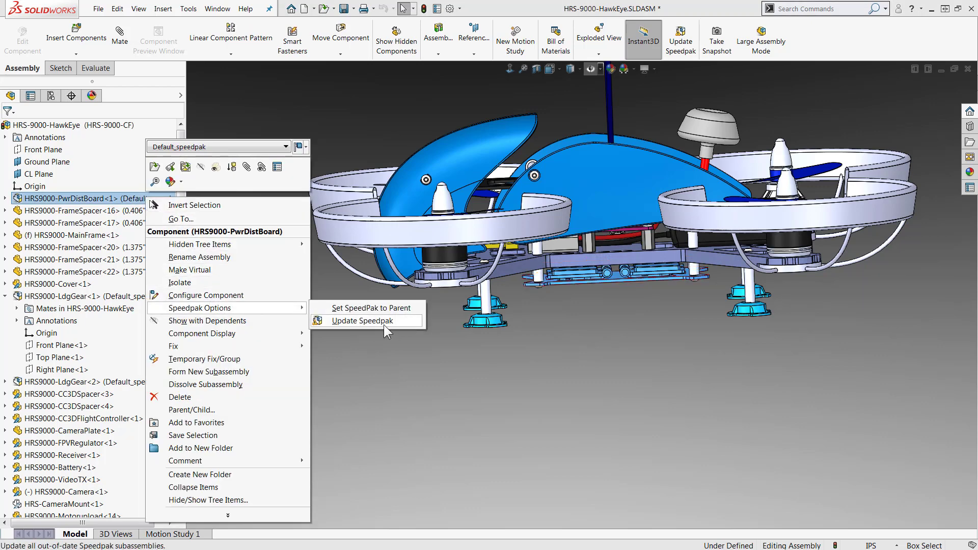
pyautogui.press('Escape')
pyautogui.hotkey('ctrl', 'Tab')
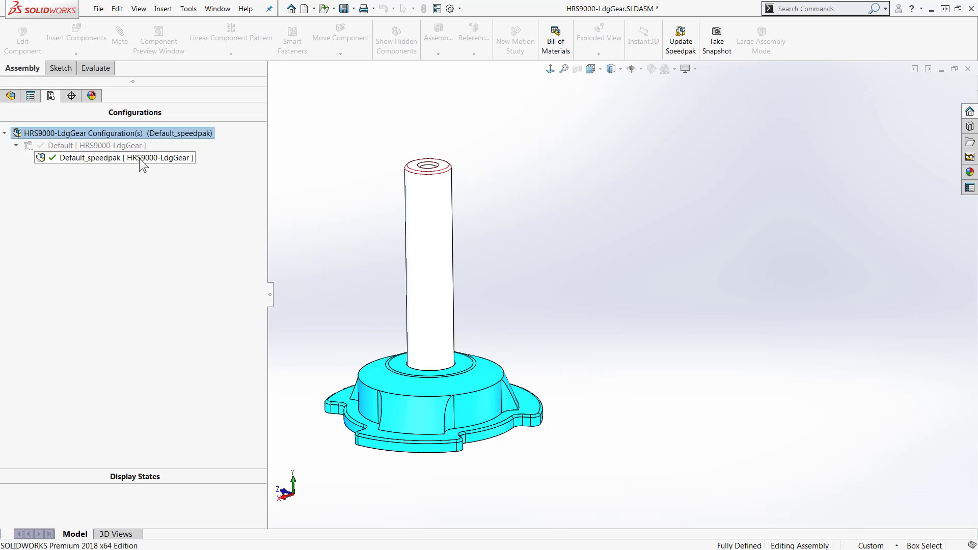
# Update the SpeedPak of the Default_speedpak configuration in the HRS9000-LdgGear assembly.
pyautogui.rightClick(139, 158)
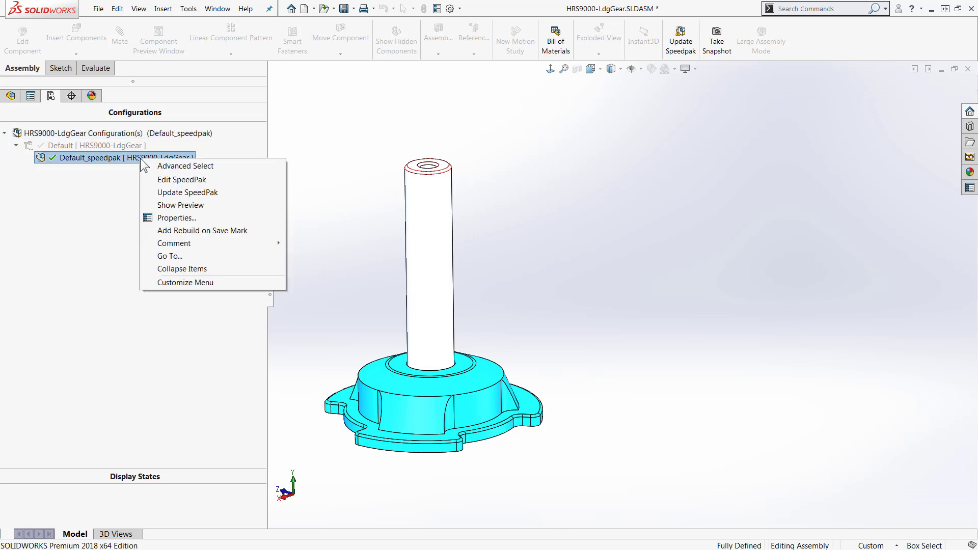
pyautogui.click(221, 194)
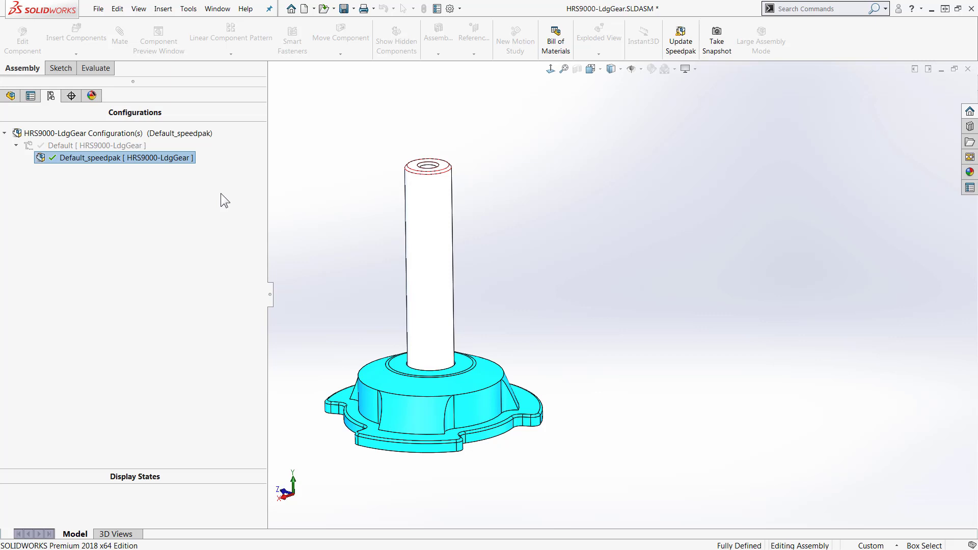
# Review the Assemblies system option for updating out-of-date SpeedPak configurations when saving files, and return to the HRS-9000-HawkEye assembly.
pyautogui.click(449, 9)
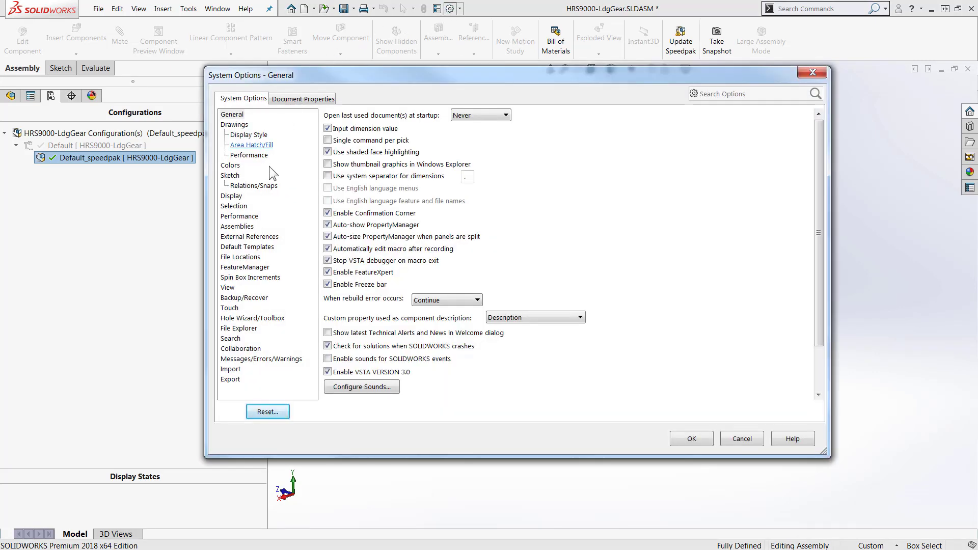
pyautogui.click(248, 229)
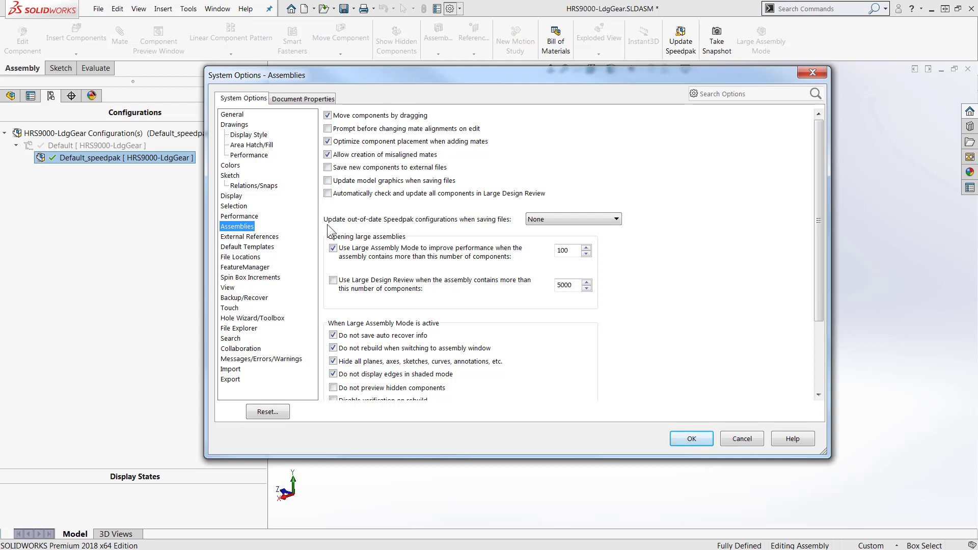
pyautogui.click(613, 228)
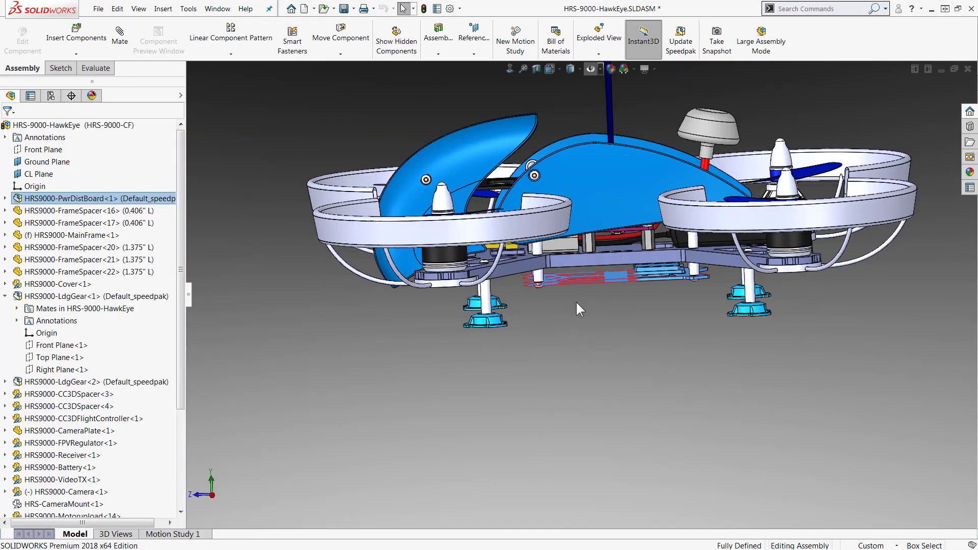
pyautogui.moveTo(576, 304); pyautogui.dragTo(594, 293, button='middle')
pyautogui.press('Escape')
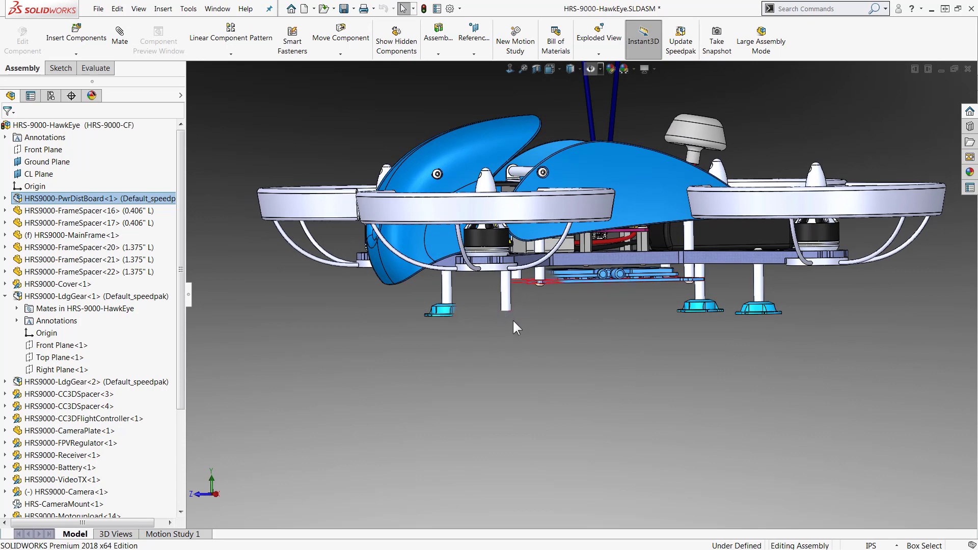